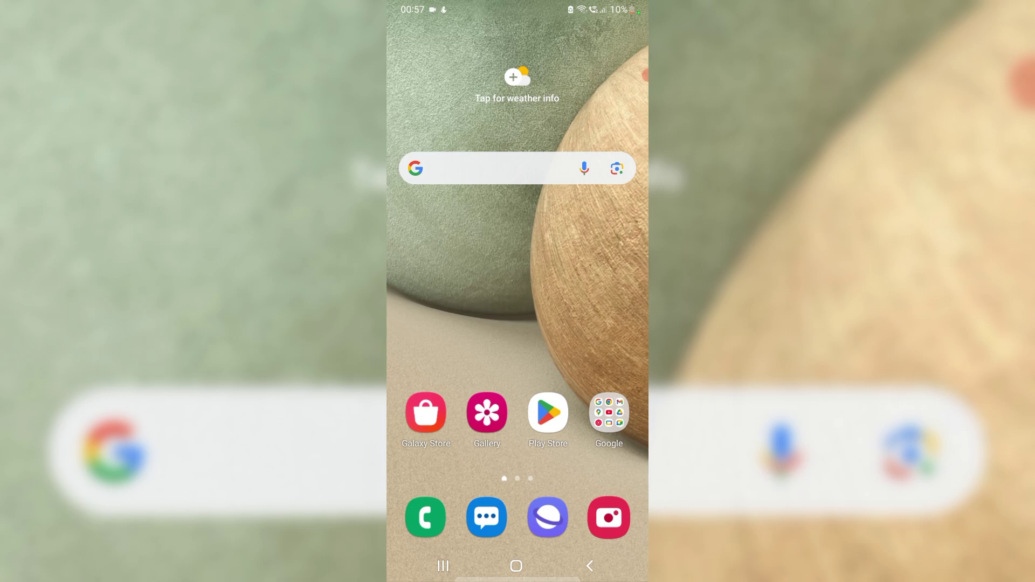
Bring up the power options with the side key, then dismiss them to reach the apps screen.
{"action": "key", "text": "XF86PowerOff"}
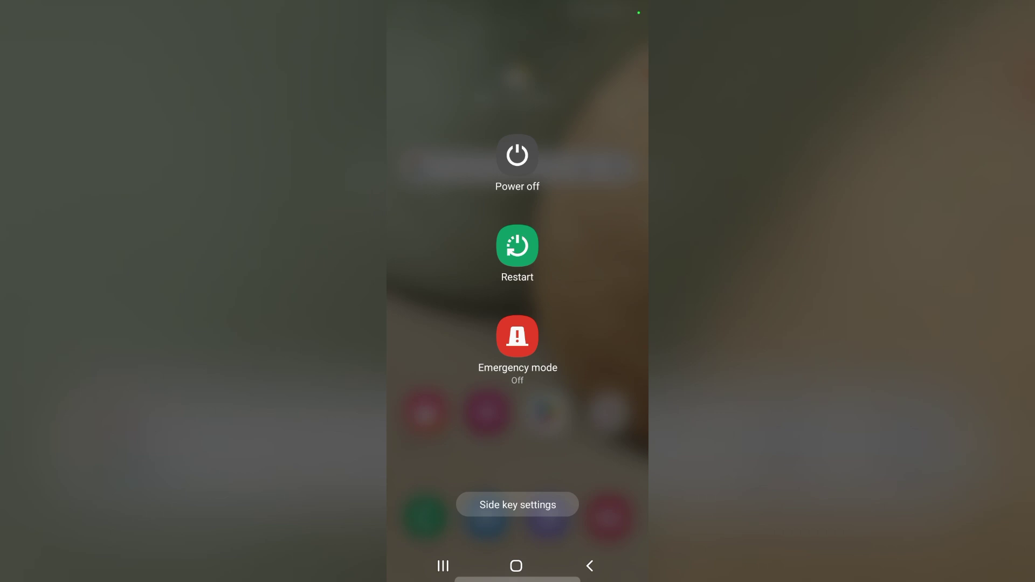
{"action": "key", "text": "Escape"}
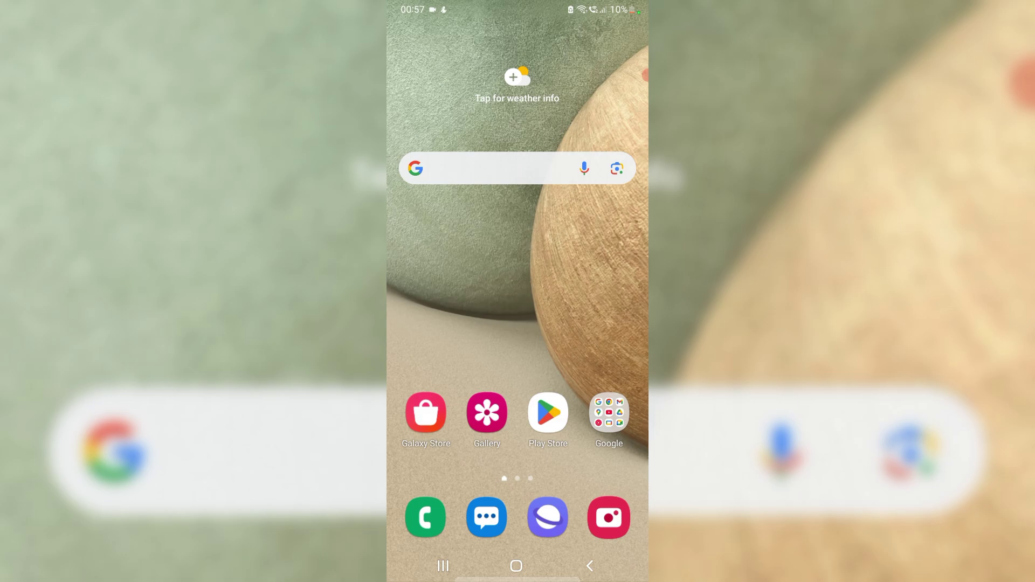
{"action": "left_click_drag", "start_coordinate": [518, 364], "coordinate": [518, 202]}
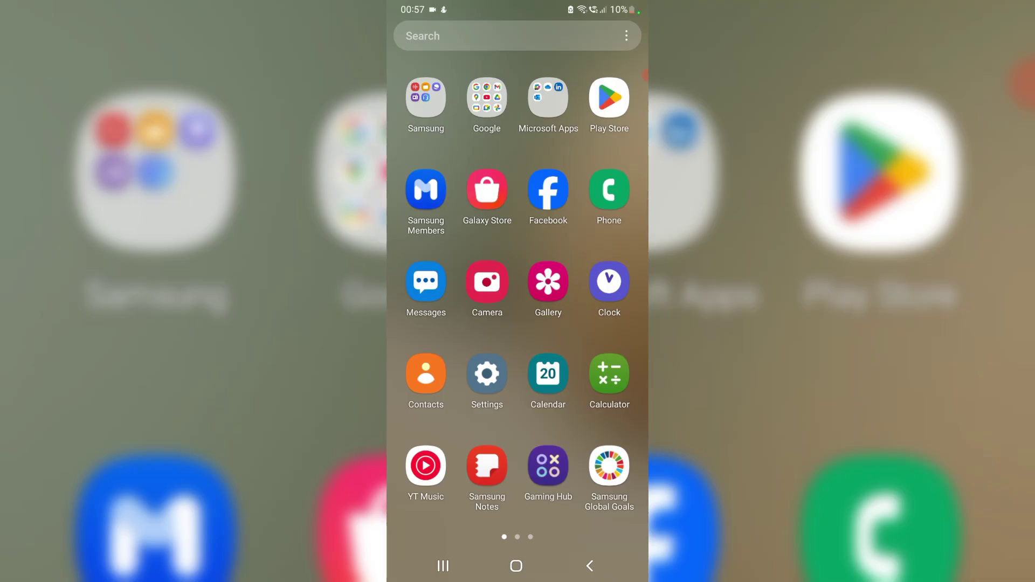
{"action": "left_click", "coordinate": [487, 374]}
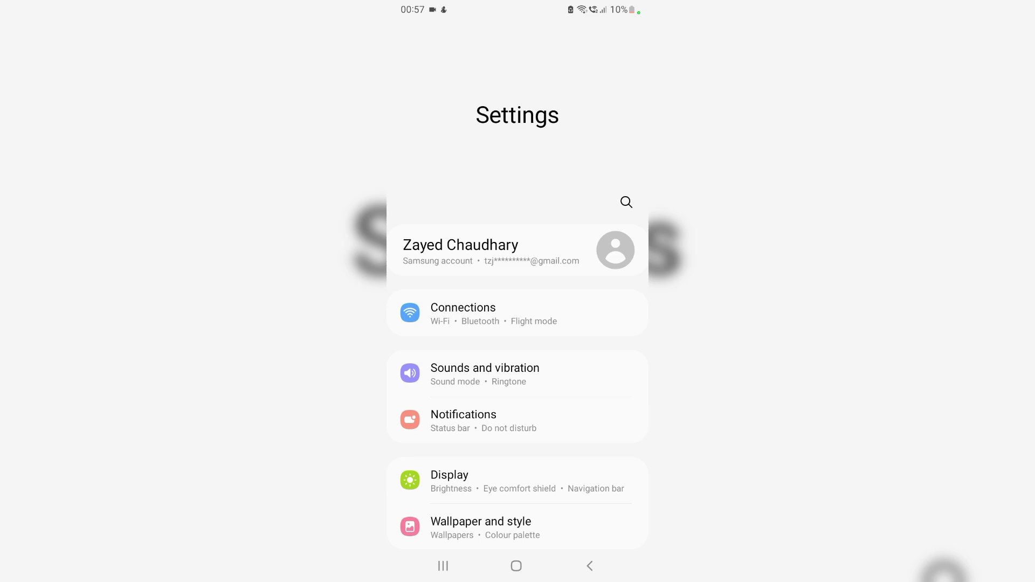
{"action": "scroll", "coordinate": [518, 364], "scroll_direction": "down", "scroll_amount": 3}
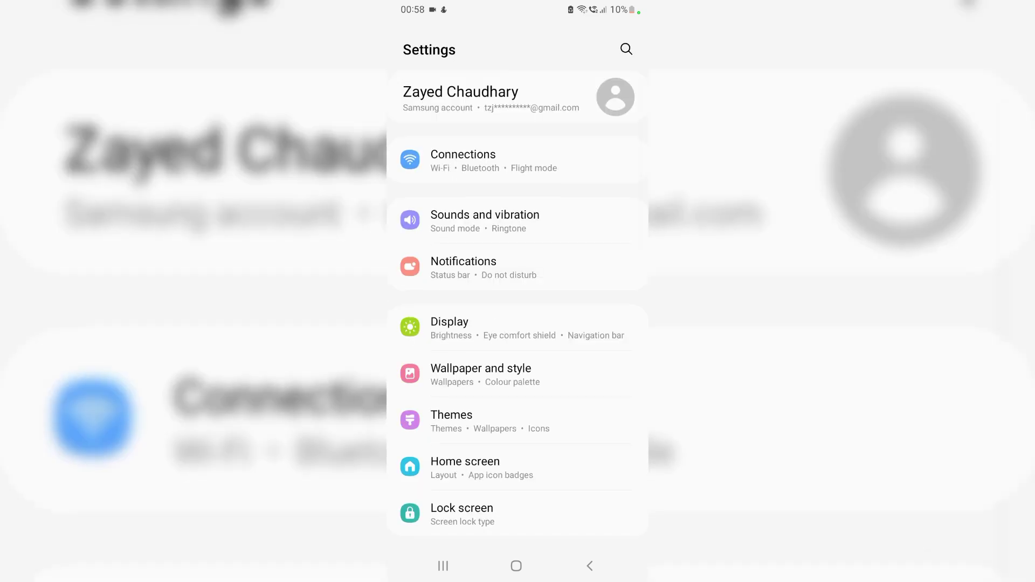
{"action": "scroll", "coordinate": [517, 324], "scroll_direction": "down", "scroll_amount": 3}
{"action": "scroll", "coordinate": [517, 324], "scroll_direction": "down", "scroll_amount": 4}
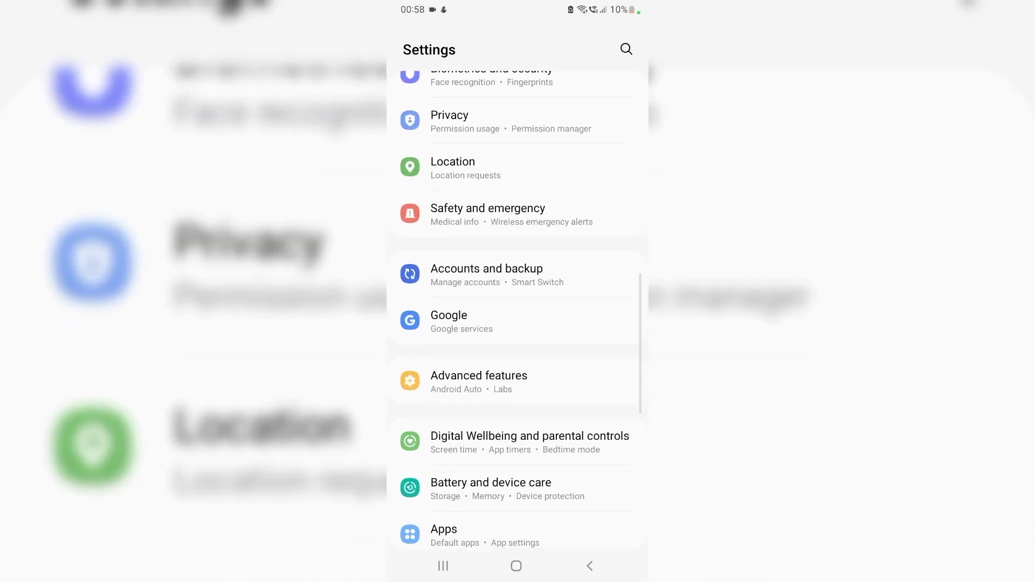
{"action": "scroll", "coordinate": [517, 323], "scroll_direction": "down", "scroll_amount": 2}
{"action": "left_click", "coordinate": [473, 429]}
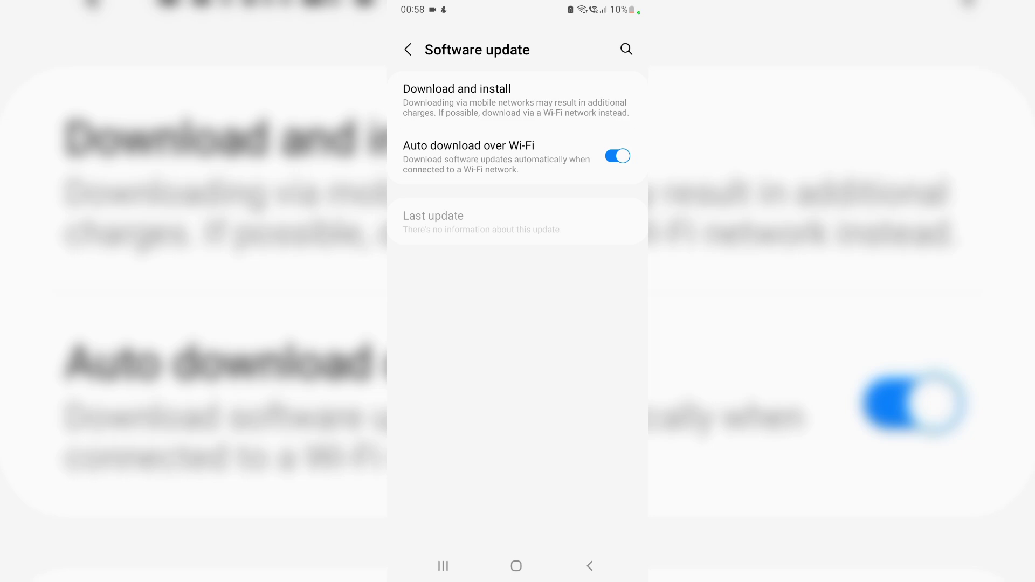
{"action": "left_click", "coordinate": [515, 565]}
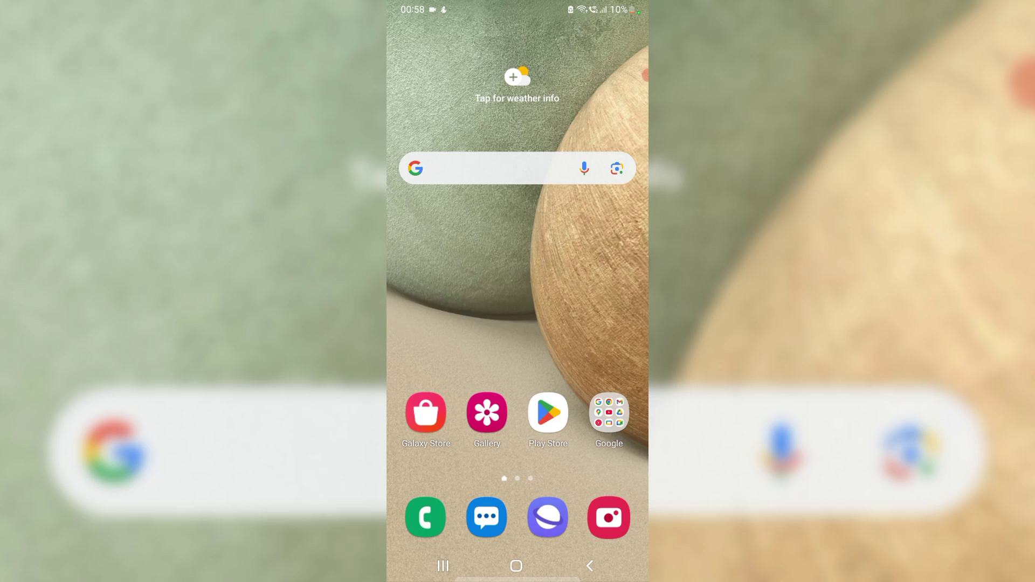
Reopen the power menu and choose Safe mode to restart the phone.
{"action": "key", "text": "XF86PowerOff"}
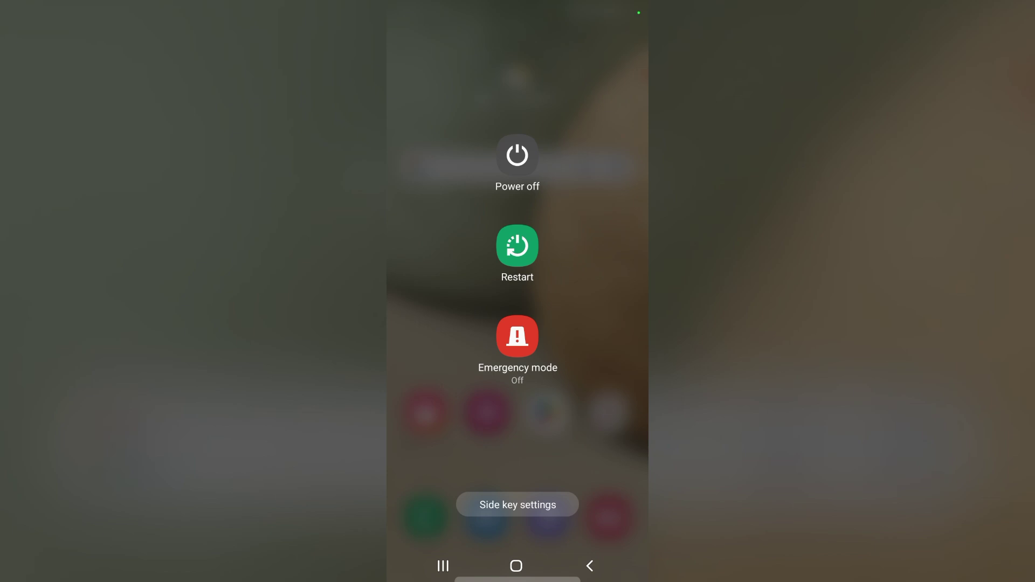
{"action": "left_click", "coordinate": [518, 155]}
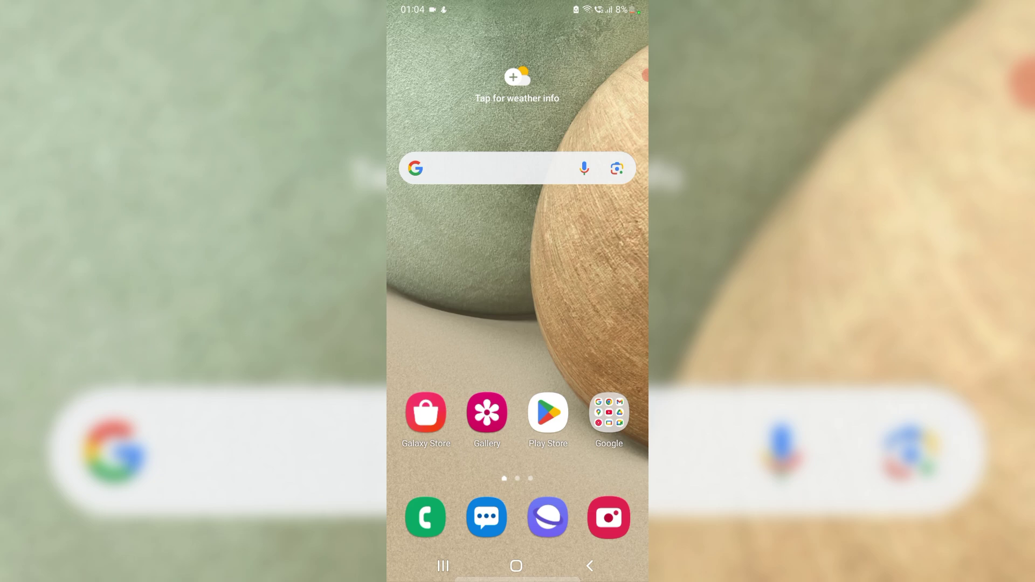
From the apps list, go through Settings, General management and Reset to Factory data reset.
{"action": "left_click_drag", "start_coordinate": [517, 340], "coordinate": [518, 122]}
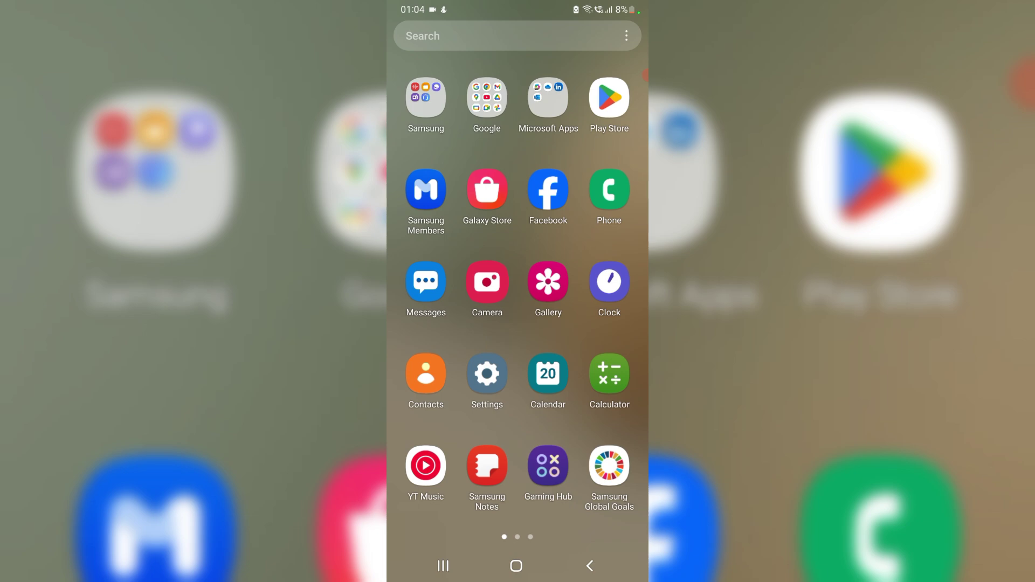
{"action": "left_click", "coordinate": [487, 374]}
{"action": "scroll", "coordinate": [518, 364], "scroll_direction": "down", "scroll_amount": 5}
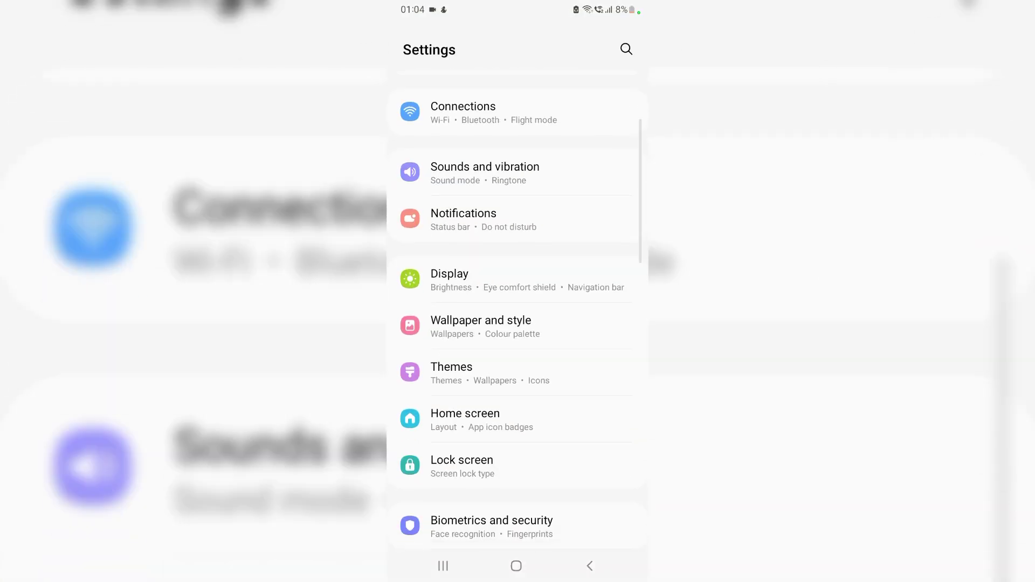
{"action": "scroll", "coordinate": [518, 364], "scroll_direction": "down", "scroll_amount": 5}
{"action": "scroll", "coordinate": [517, 364], "scroll_direction": "down", "scroll_amount": 5}
{"action": "scroll", "coordinate": [518, 364], "scroll_direction": "down", "scroll_amount": 5}
{"action": "scroll", "coordinate": [518, 324], "scroll_direction": "down", "scroll_amount": 1}
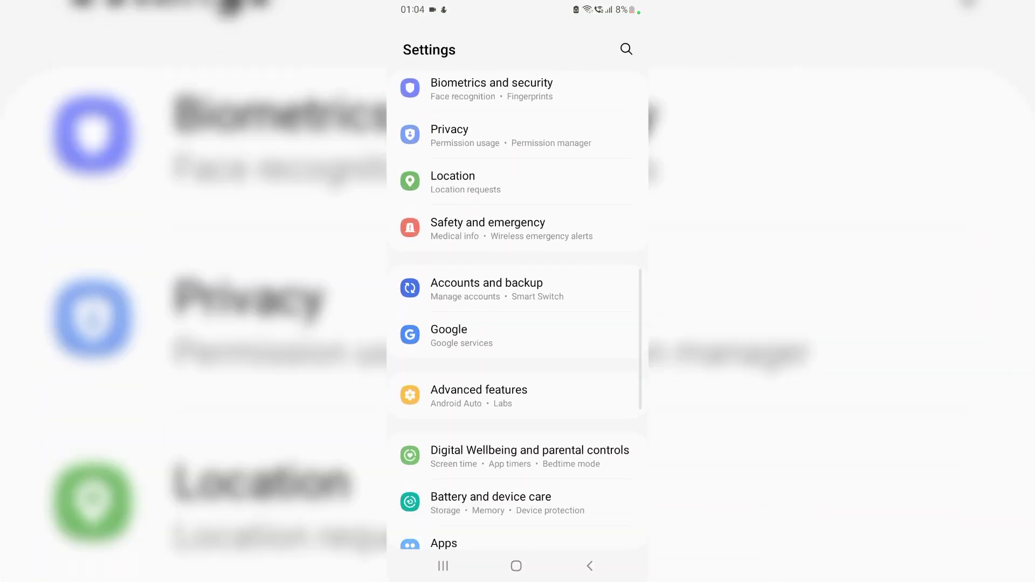
{"action": "scroll", "coordinate": [517, 324], "scroll_direction": "down", "scroll_amount": 2}
{"action": "scroll", "coordinate": [518, 323], "scroll_direction": "down", "scroll_amount": 1}
{"action": "scroll", "coordinate": [517, 323], "scroll_direction": "down", "scroll_amount": 1}
{"action": "left_click", "coordinate": [485, 424]}
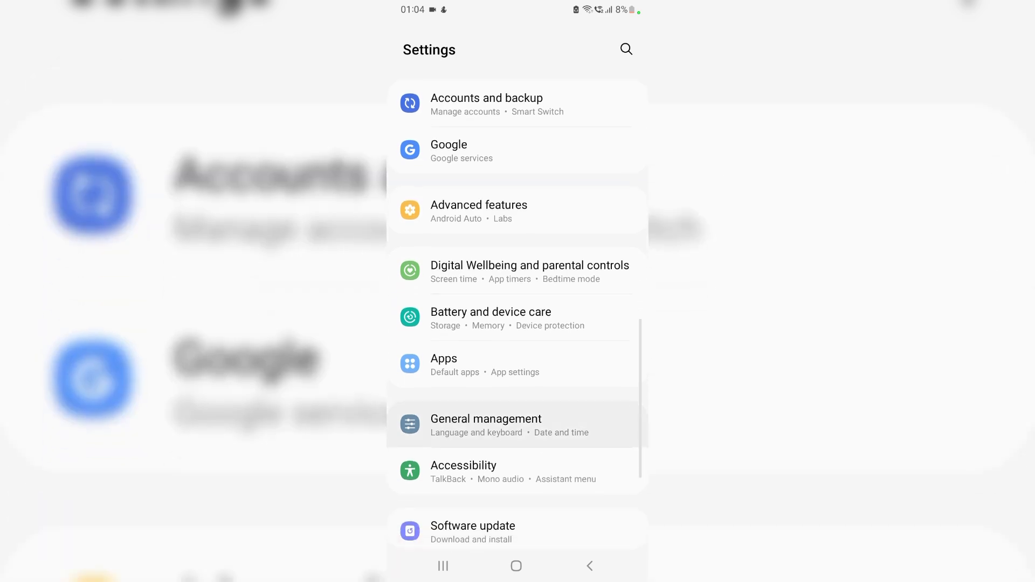
{"action": "left_click", "coordinate": [485, 507]}
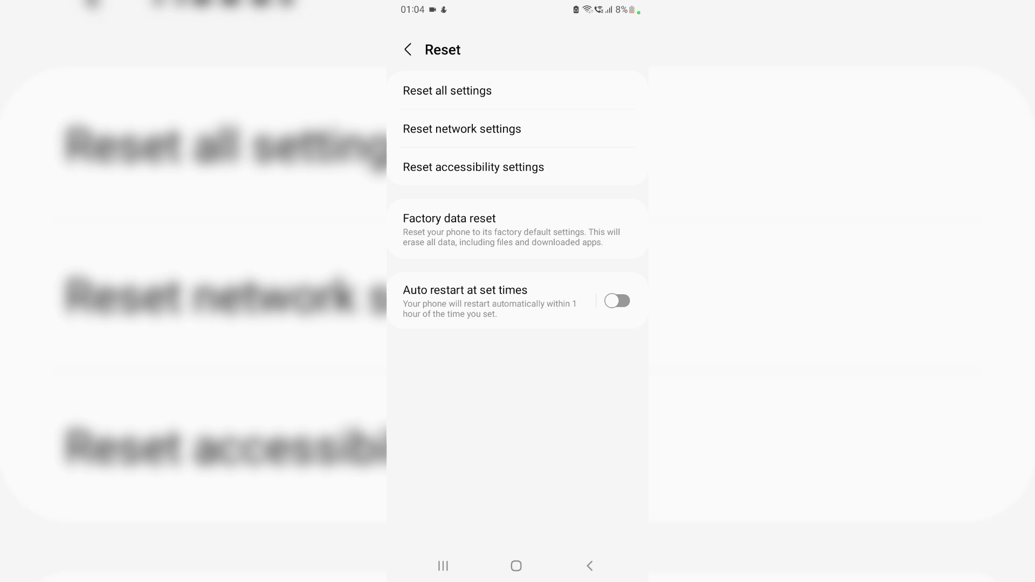
{"action": "left_click", "coordinate": [486, 229]}
{"action": "scroll", "coordinate": [518, 307], "scroll_direction": "down", "scroll_amount": 5}
{"action": "scroll", "coordinate": [517, 308], "scroll_direction": "down", "scroll_amount": 5}
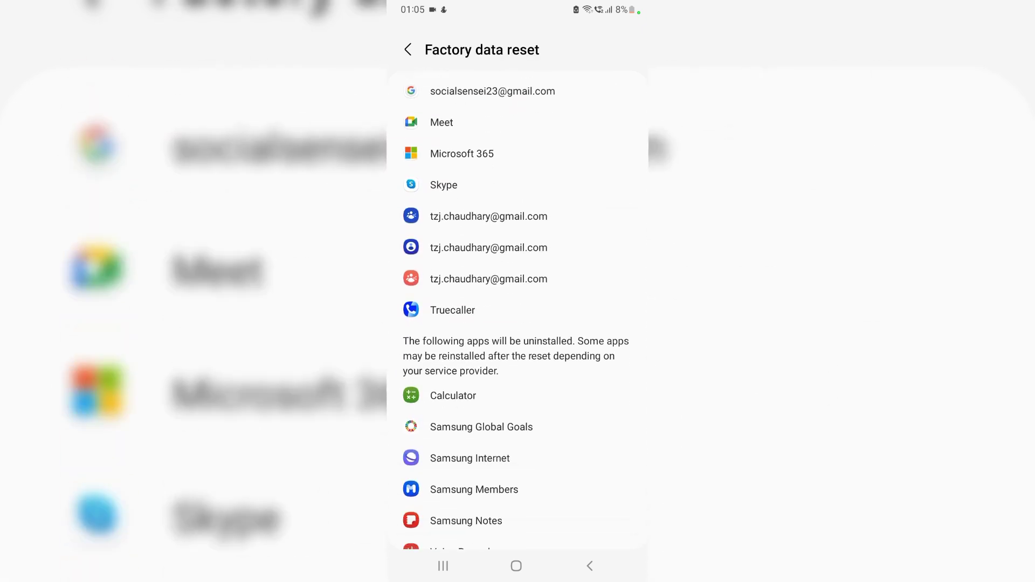
{"action": "scroll", "coordinate": [517, 308], "scroll_direction": "down", "scroll_amount": 5}
{"action": "scroll", "coordinate": [517, 307], "scroll_direction": "down", "scroll_amount": 5}
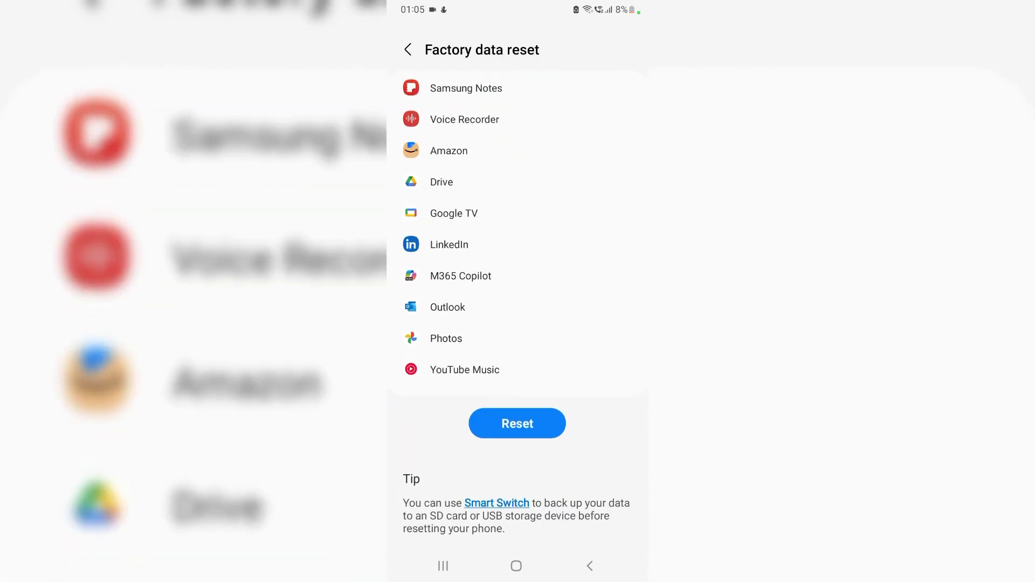